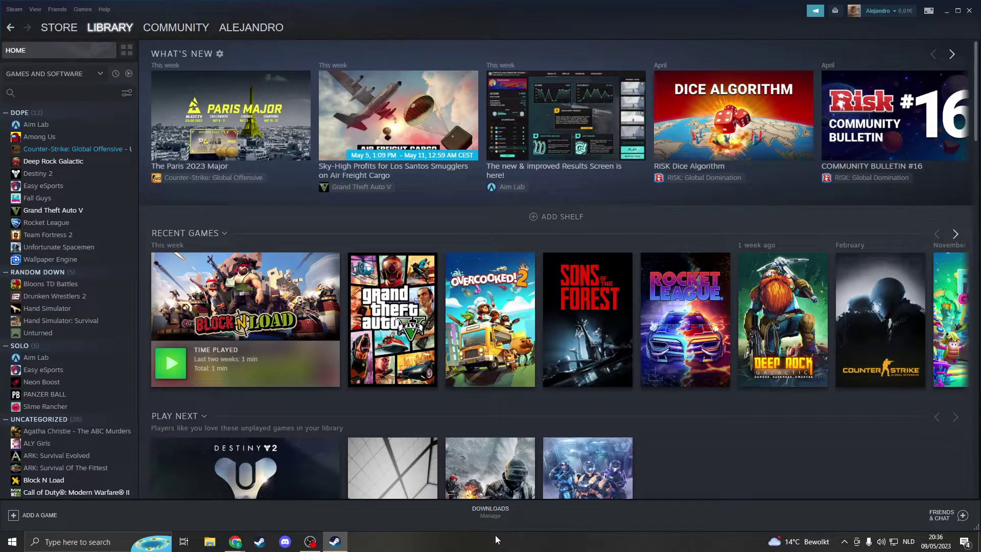
- Open Control Panel's list of installed programs
left_click(121, 546)
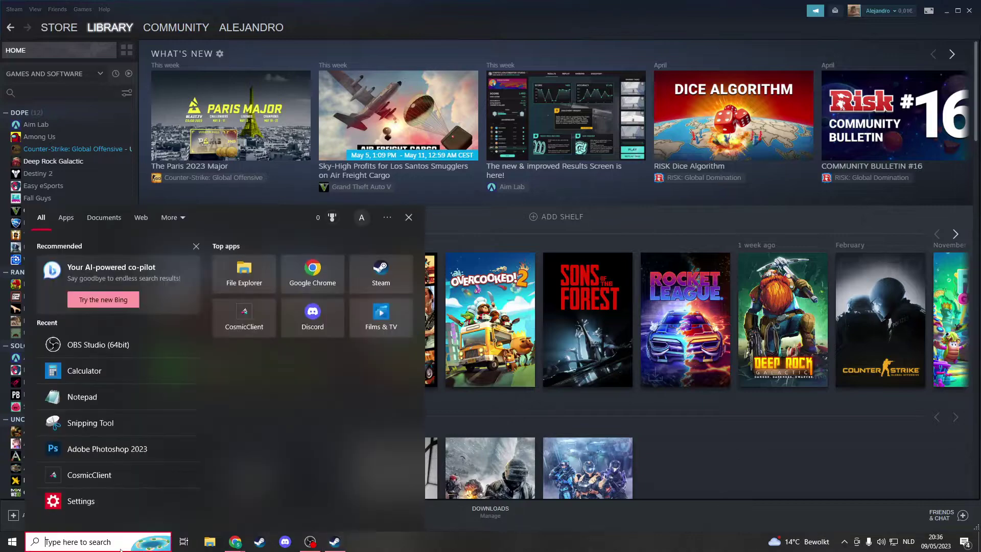
type("control")
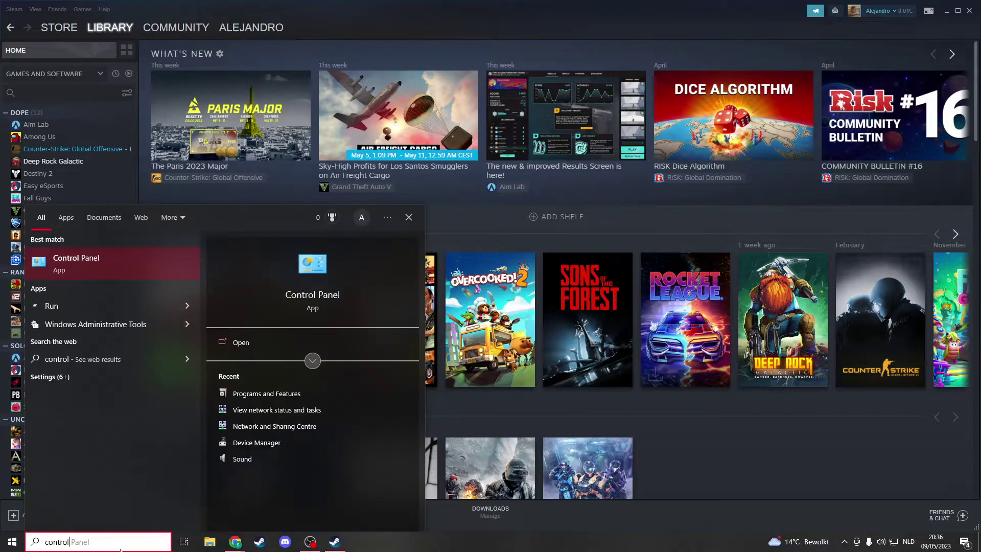
key("Return")
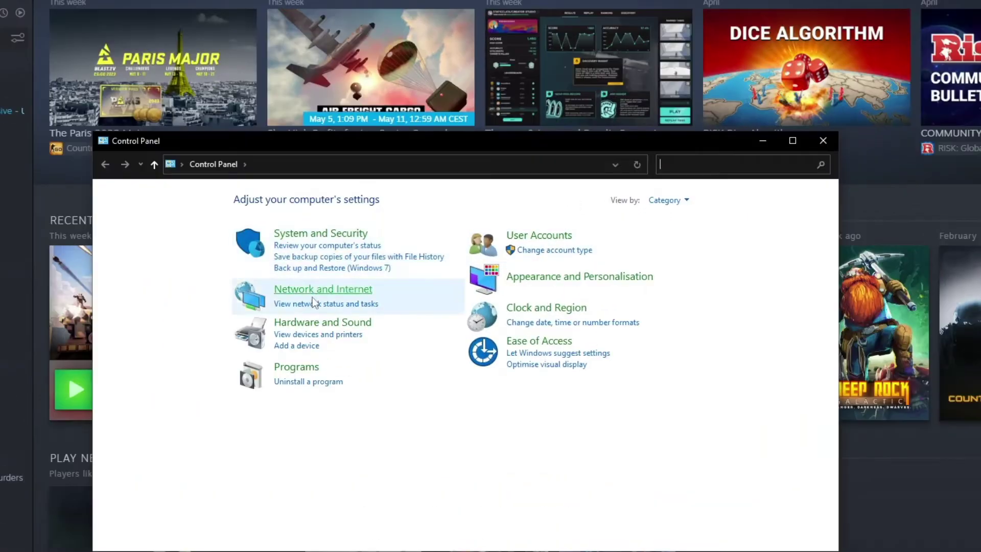
left_click(296, 368)
left_click(278, 210)
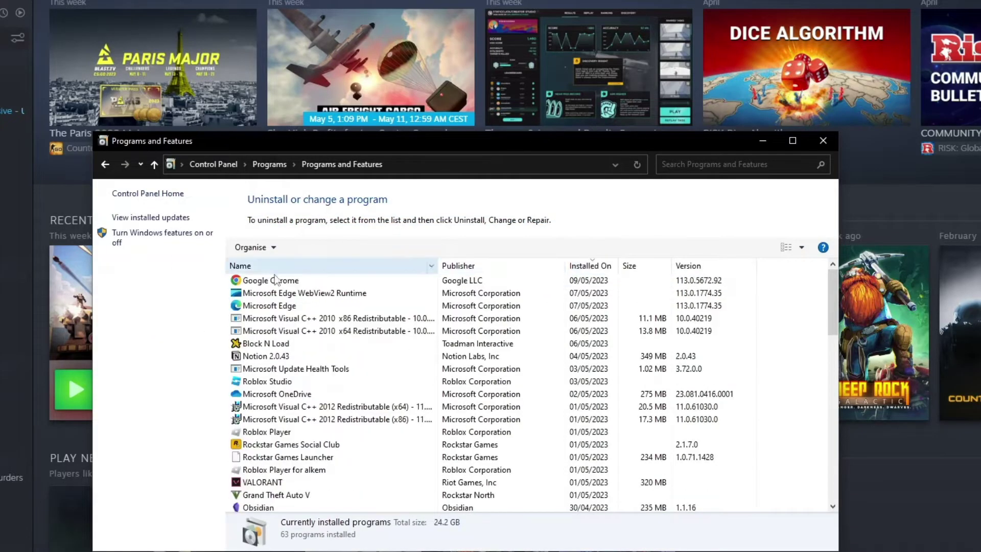
- Bring up Google Chrome's uninstall option, then close the programs list without uninstalling
left_click(529, 279)
right_click(559, 284)
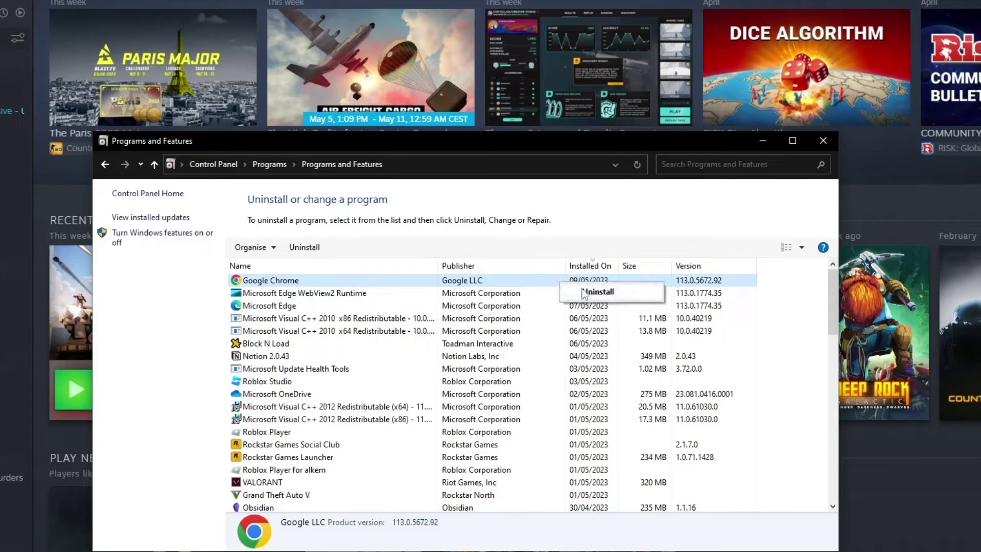
left_click(826, 146)
left_click(822, 142)
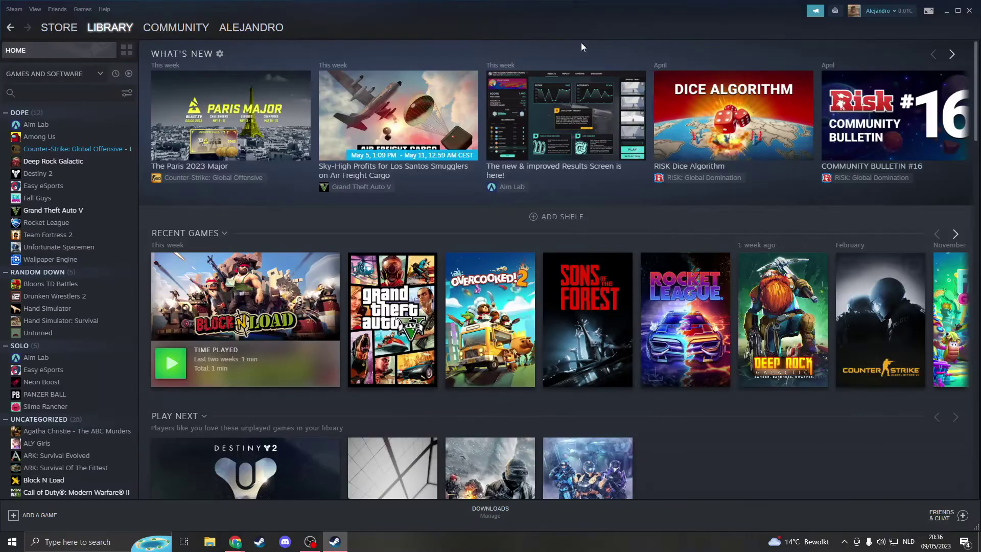
- Check for Steam client updates and dismiss the already up-to-date notice
mouse_move(40, 34)
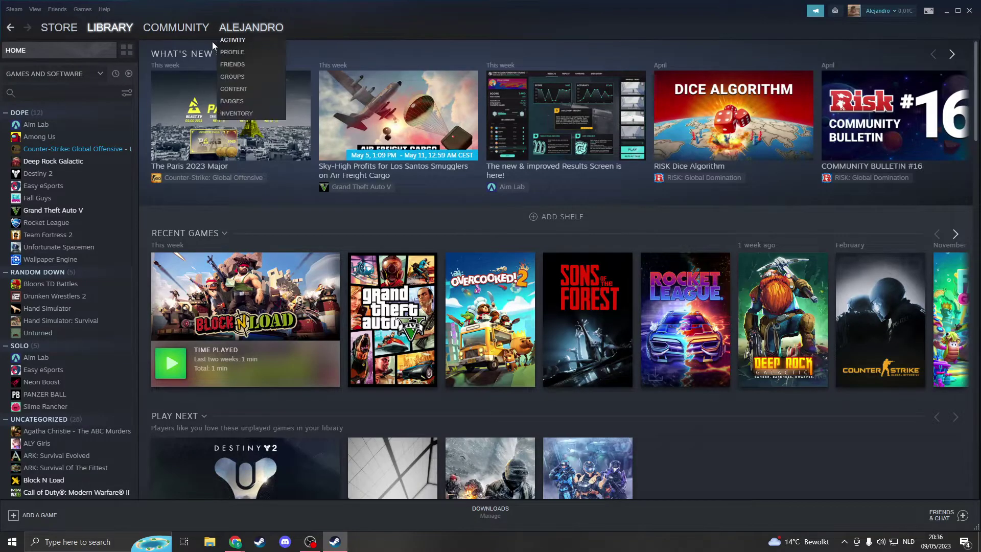
left_click(14, 10)
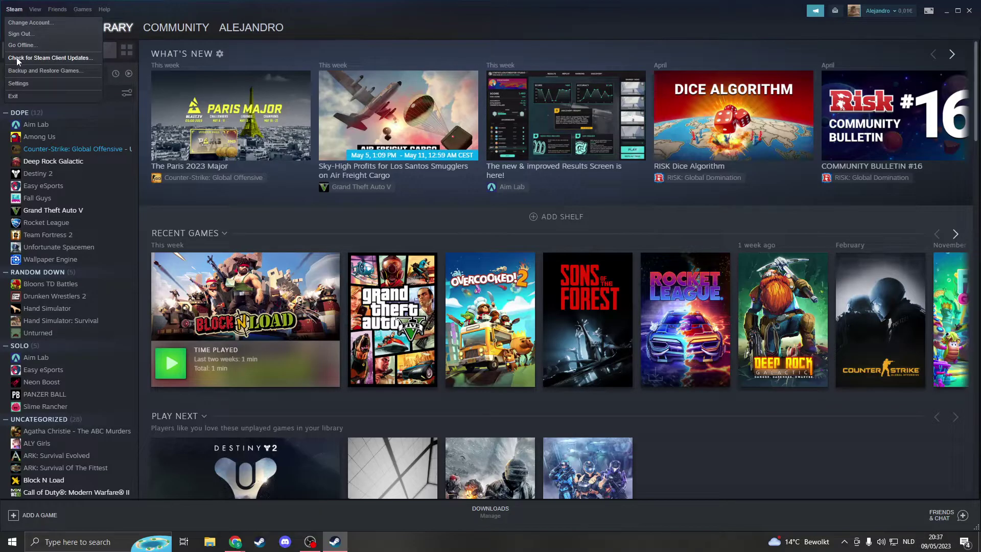
left_click(72, 58)
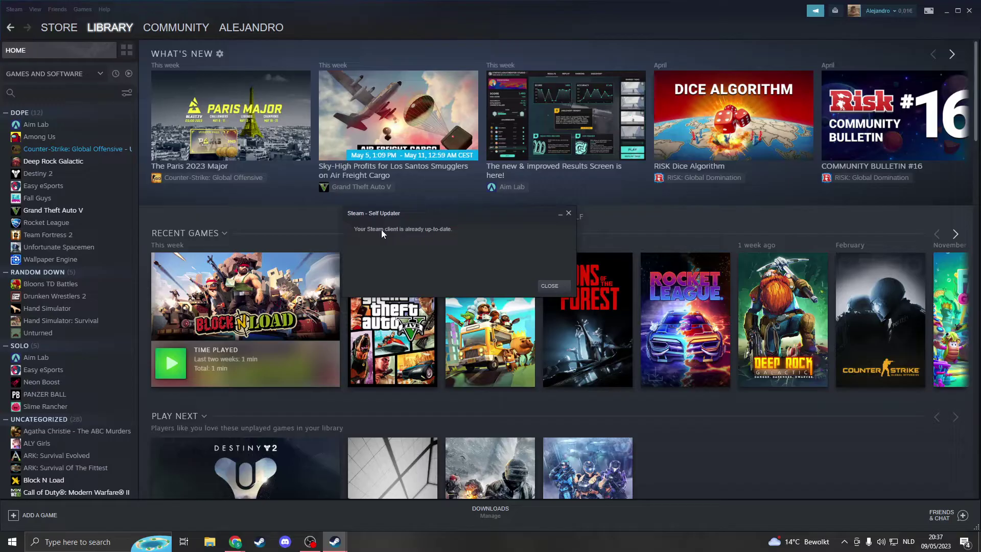
left_click(551, 285)
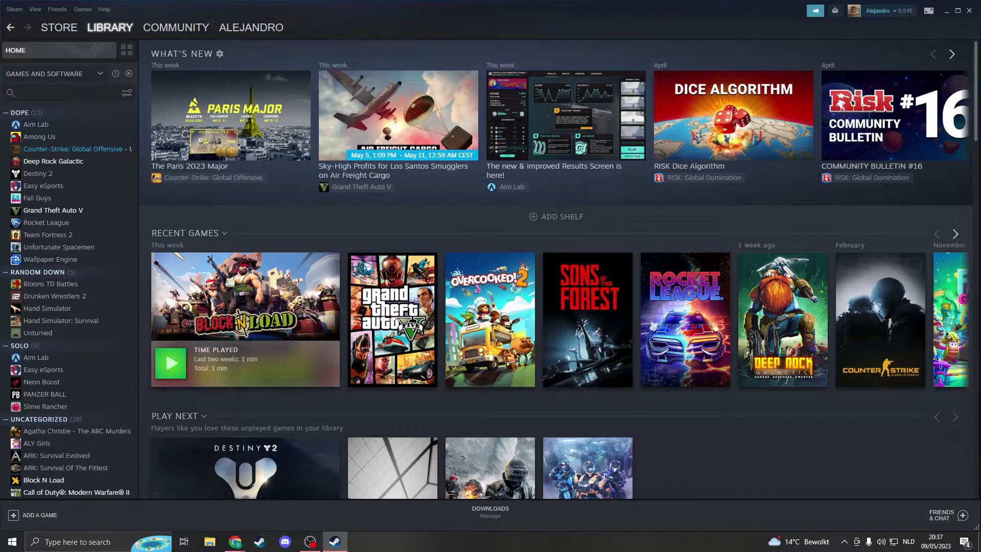
- In Device Manager, search automatically for an updated Radeon RX 5500 XT graphics driver
left_click(118, 542)
type("device")
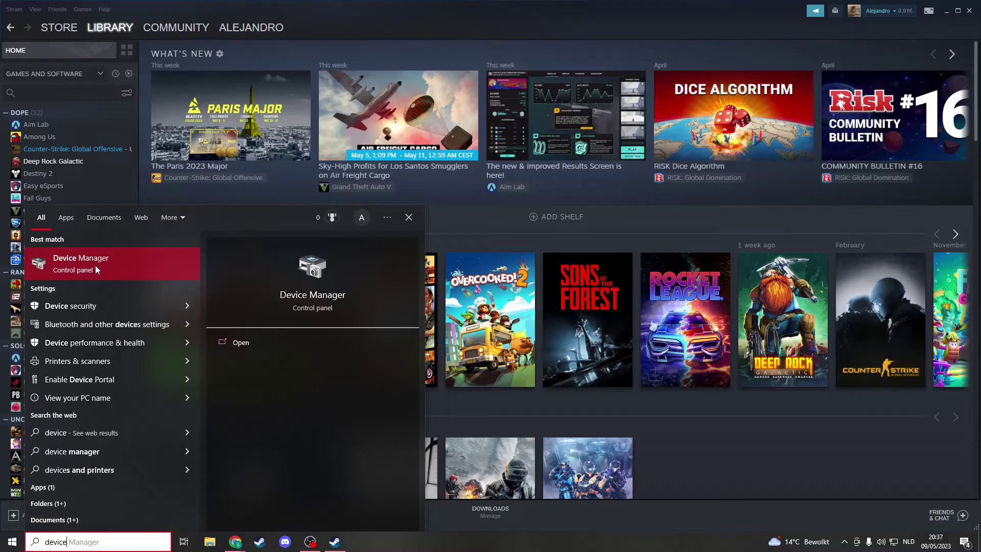
key("Return")
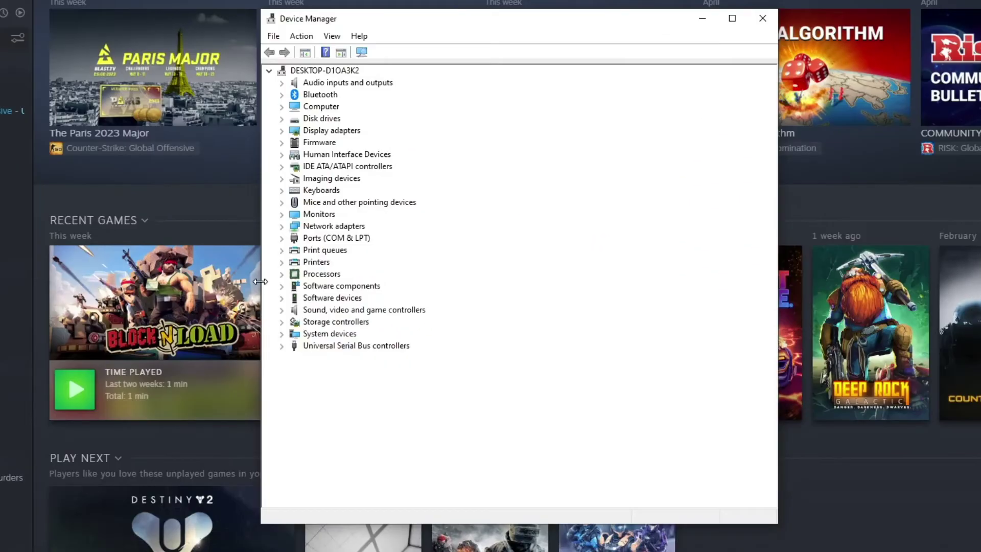
left_click_drag(261, 284, 18, 283)
left_click_drag(184, 23, 334, 14)
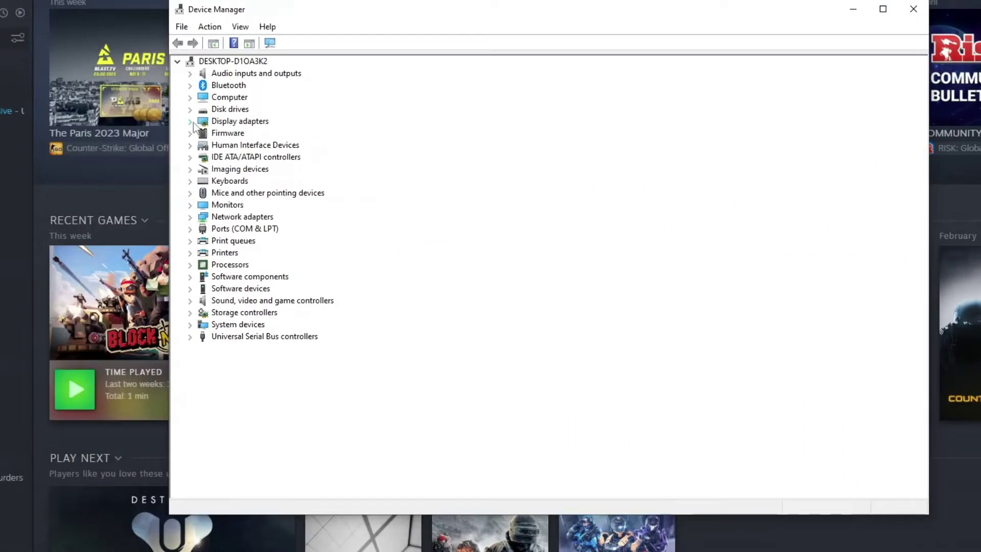
left_click(190, 121)
left_click(276, 134)
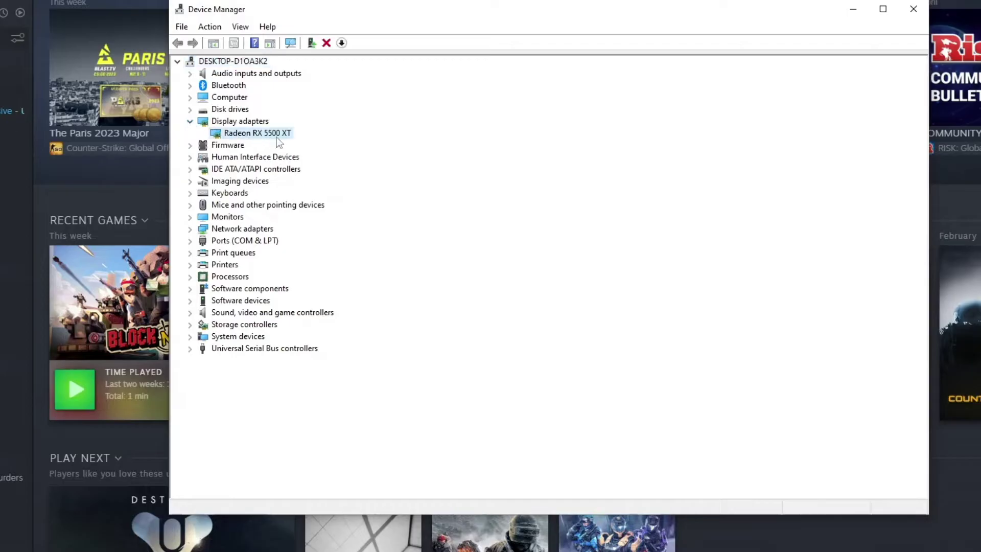
right_click(257, 132)
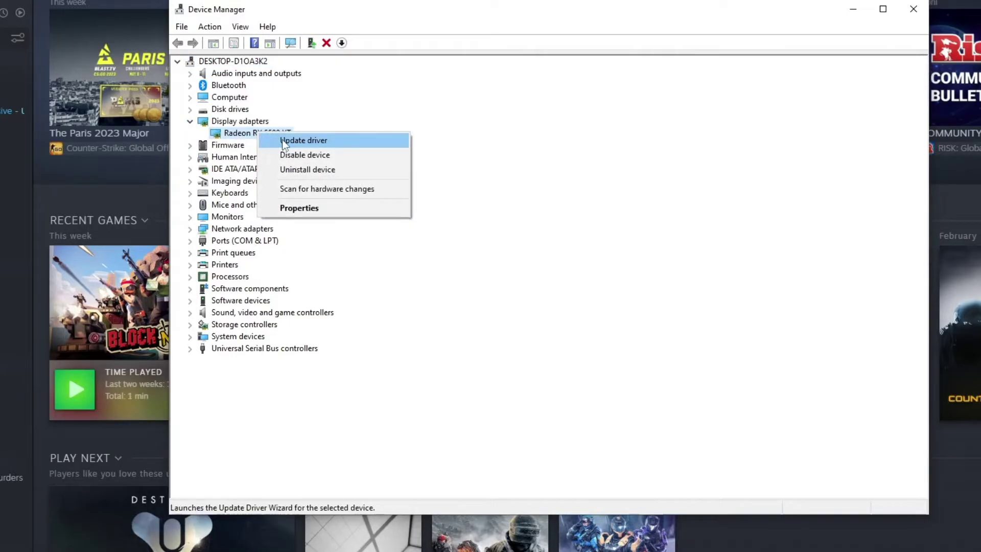
left_click(283, 140)
left_click(393, 213)
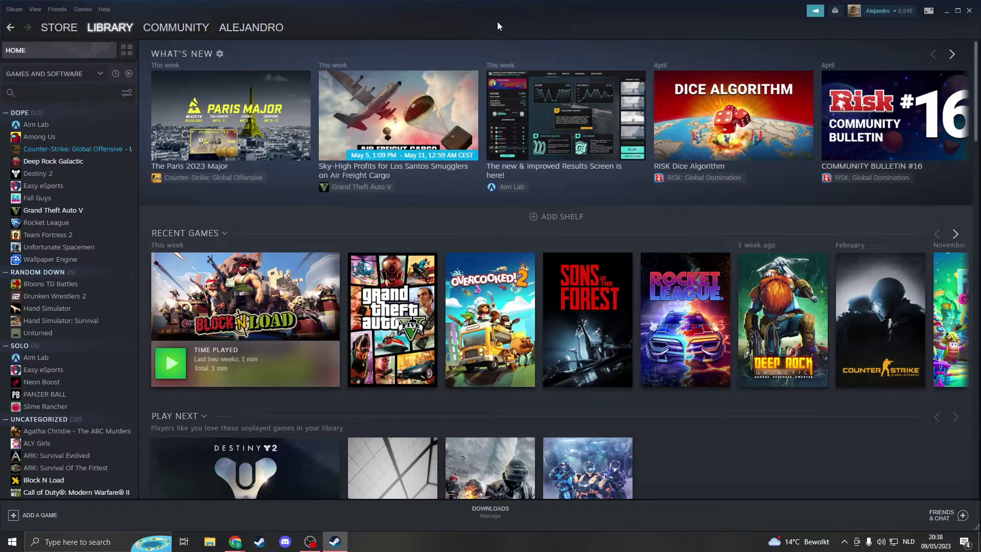
- Maximise Steam, view the Web Browser settings page, and confirm Settings with OK
left_click_drag(497, 21, 547, 1)
left_click(14, 10)
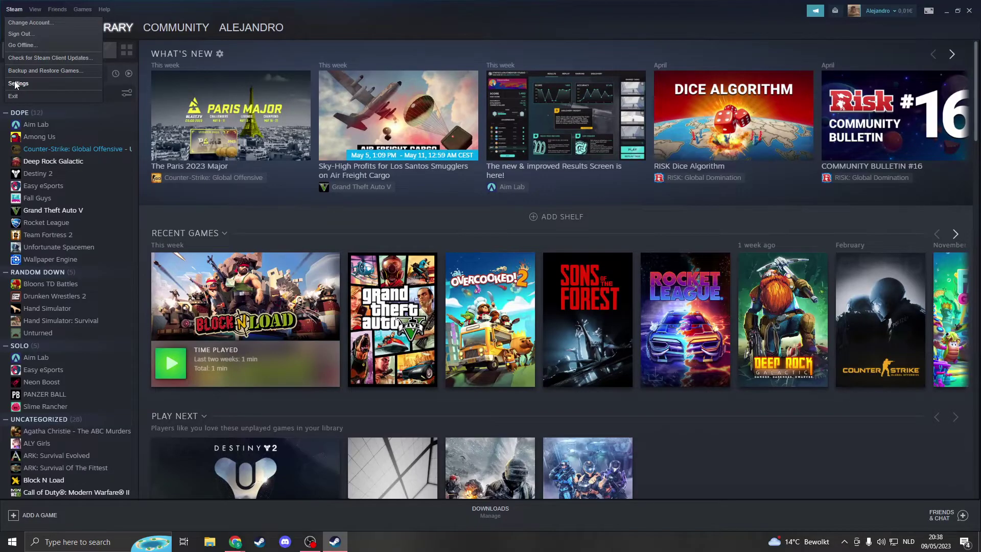
left_click(17, 85)
left_click(317, 225)
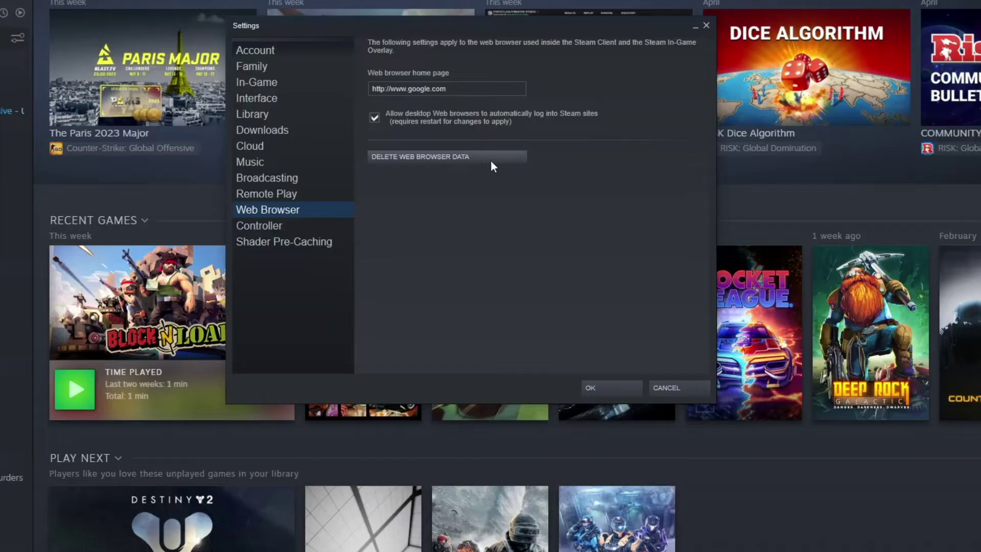
left_click(611, 386)
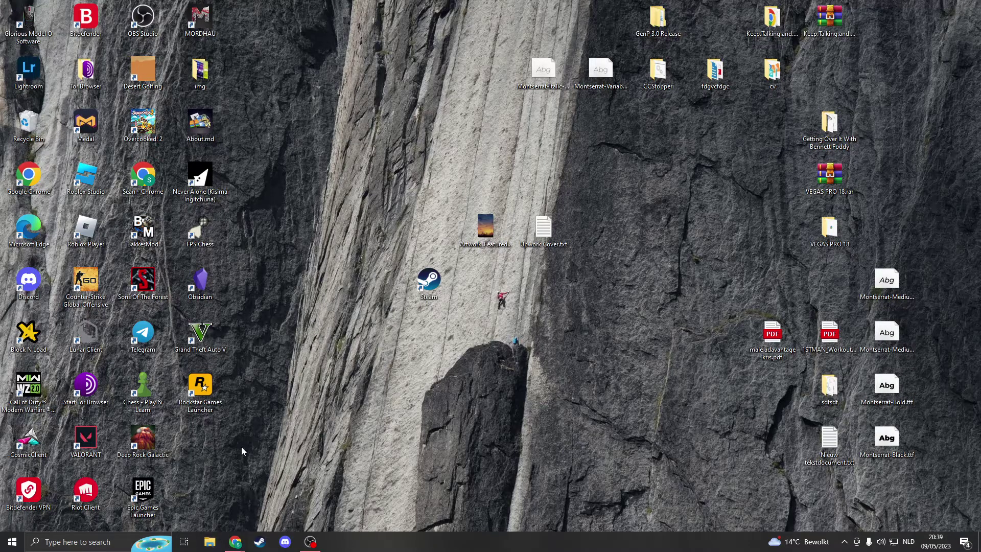
- Browse File Explorer to C:\Program Files (x86)\Steam
key("super+e")
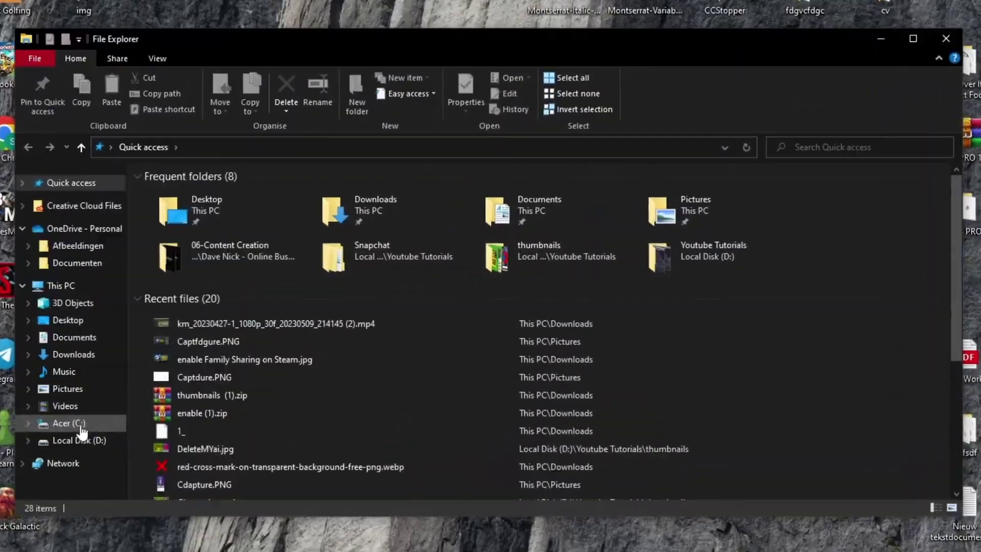
left_click(72, 424)
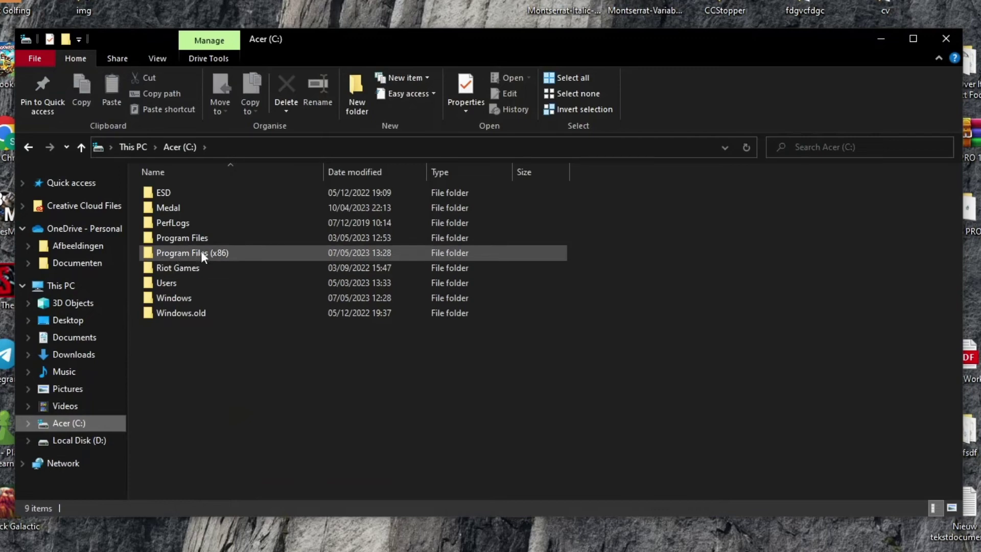
double_click(201, 250)
scroll(323, 291, "down", 1)
scroll(324, 296, "down", 2)
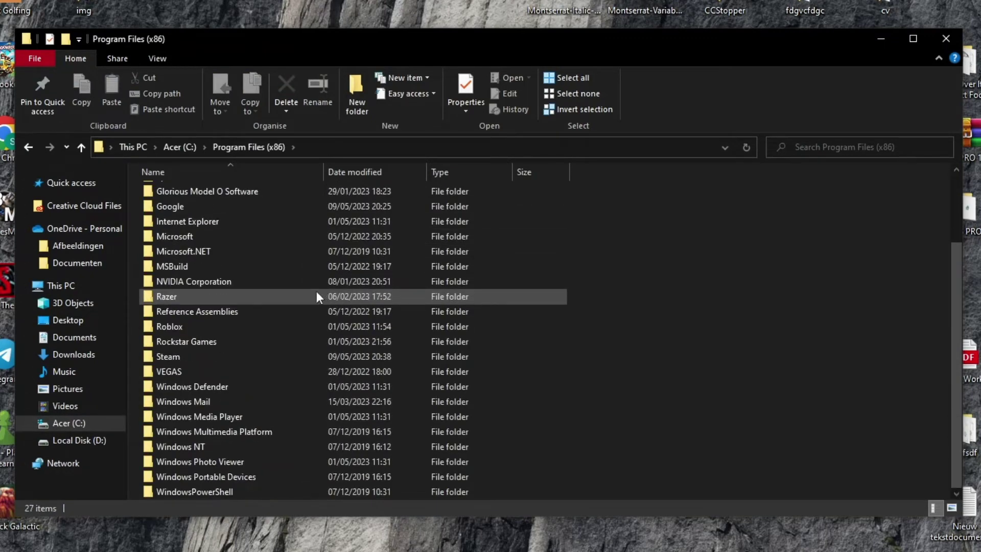
type("steam")
key("Return")
left_click(238, 282)
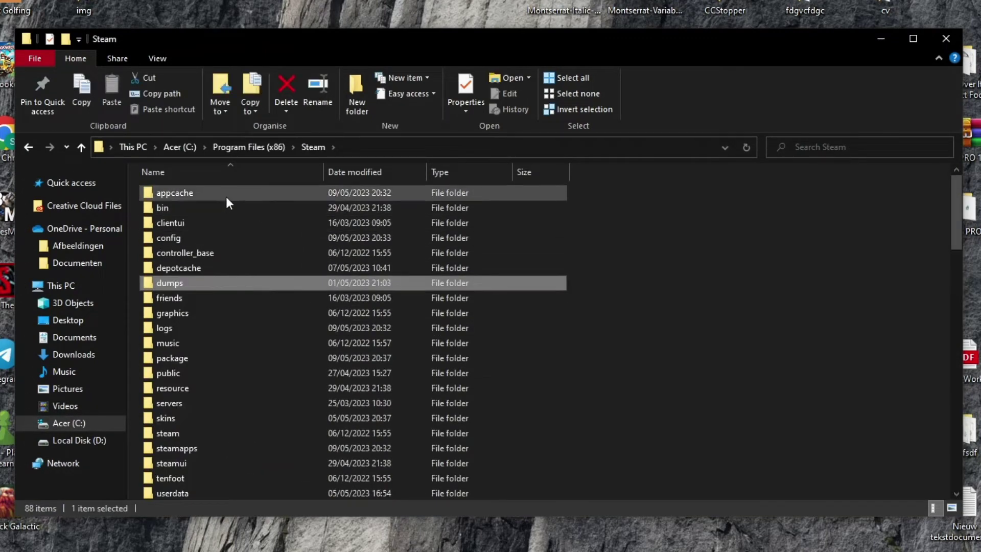
- Check inside the appcache folder, delete it, and close the Steam folder window
left_click(226, 196)
double_click(197, 197)
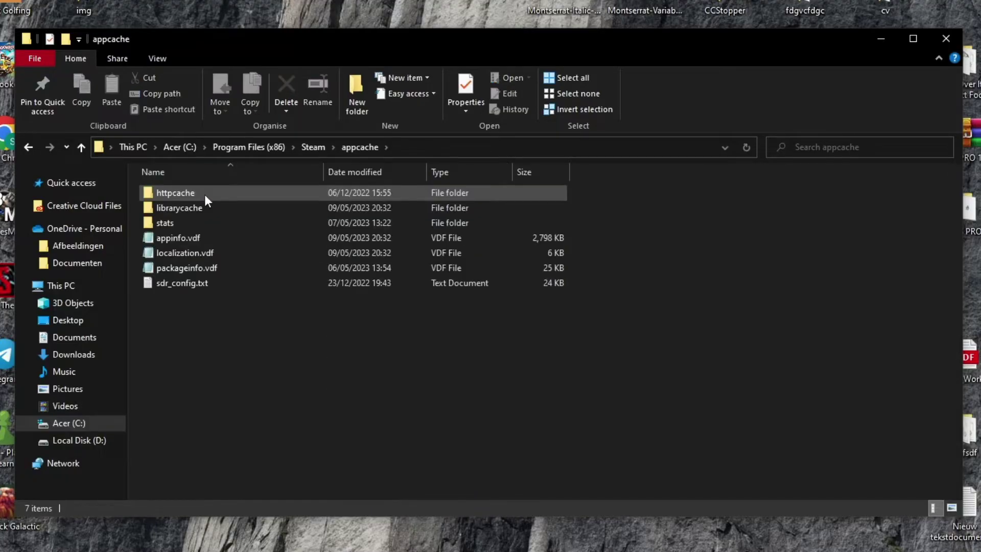
key("alt+Left")
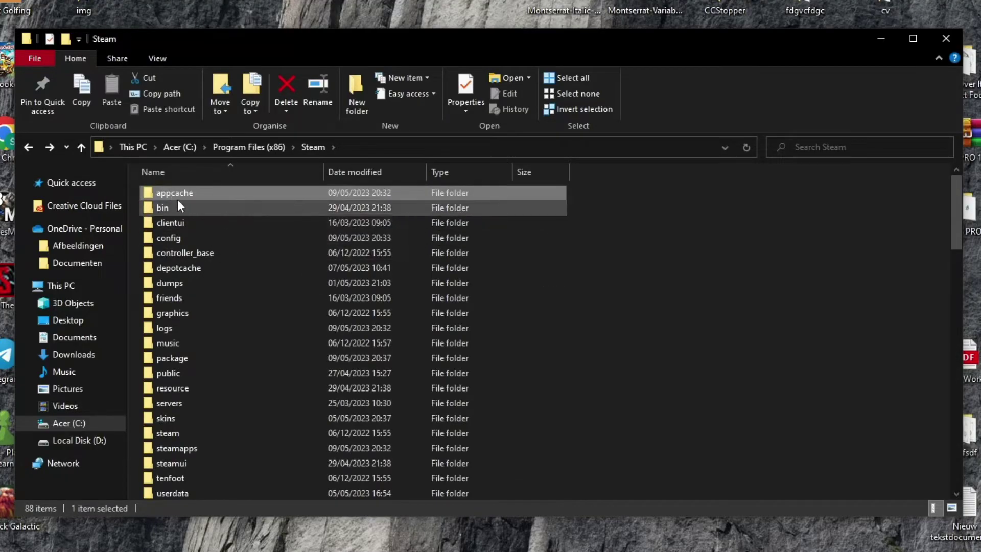
right_click(206, 195)
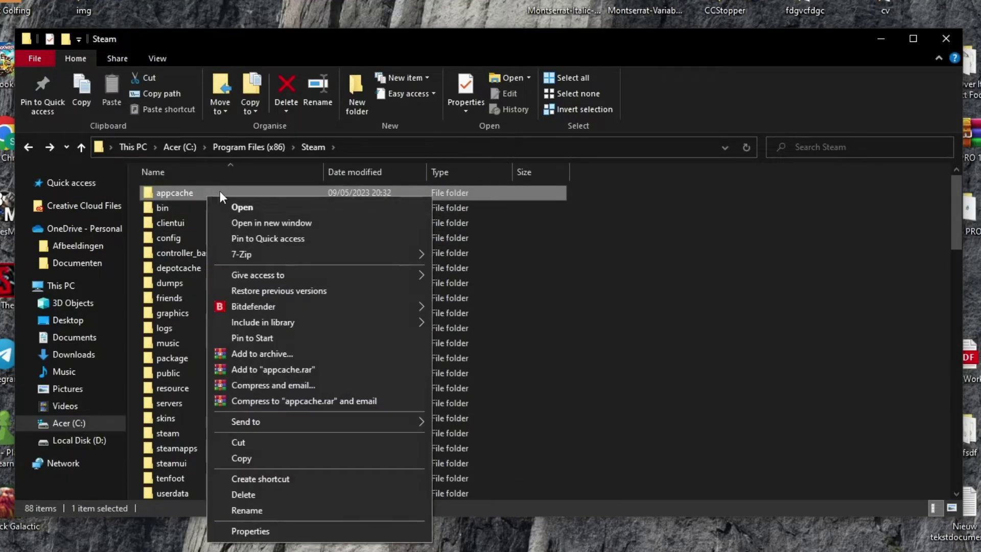
left_click(300, 493)
left_click_drag(563, 42, 572, 36)
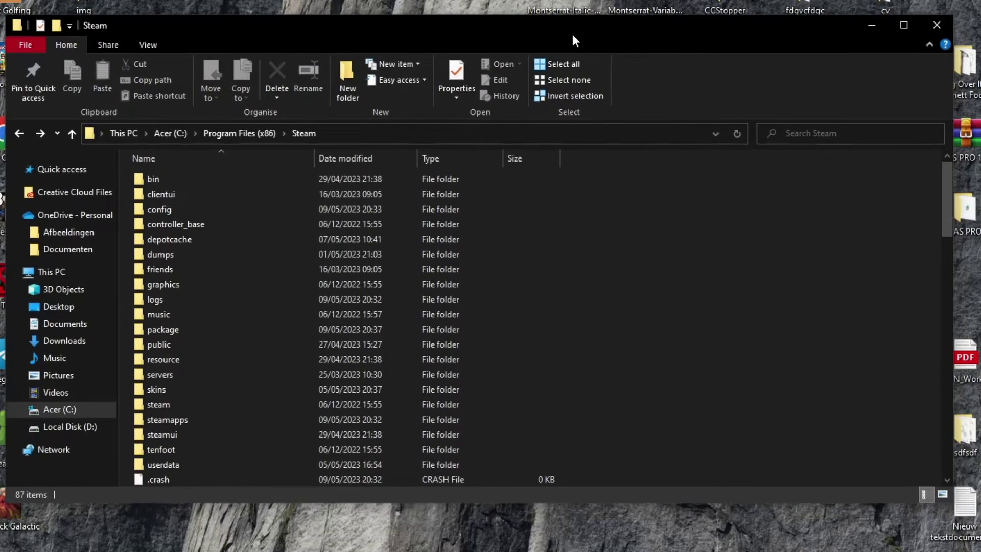
left_click(938, 26)
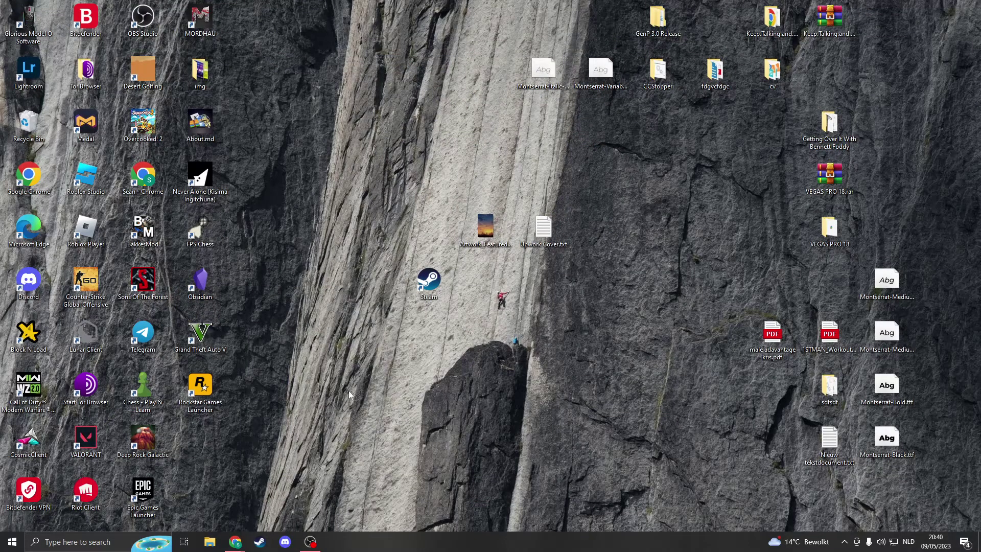
- Search Windows for 'steam' and launch Steam with administrator rights
left_click(446, 289)
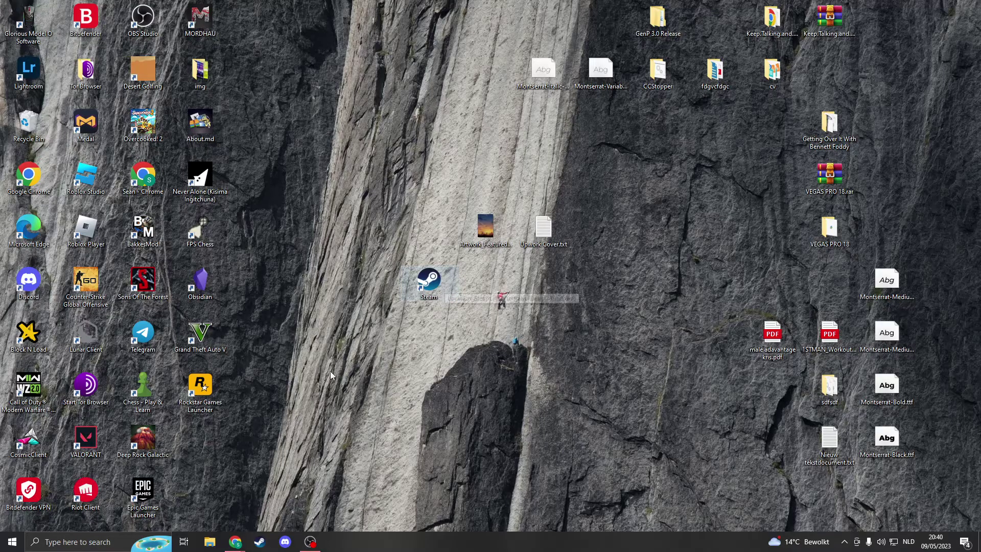
left_click(83, 545)
type("steam")
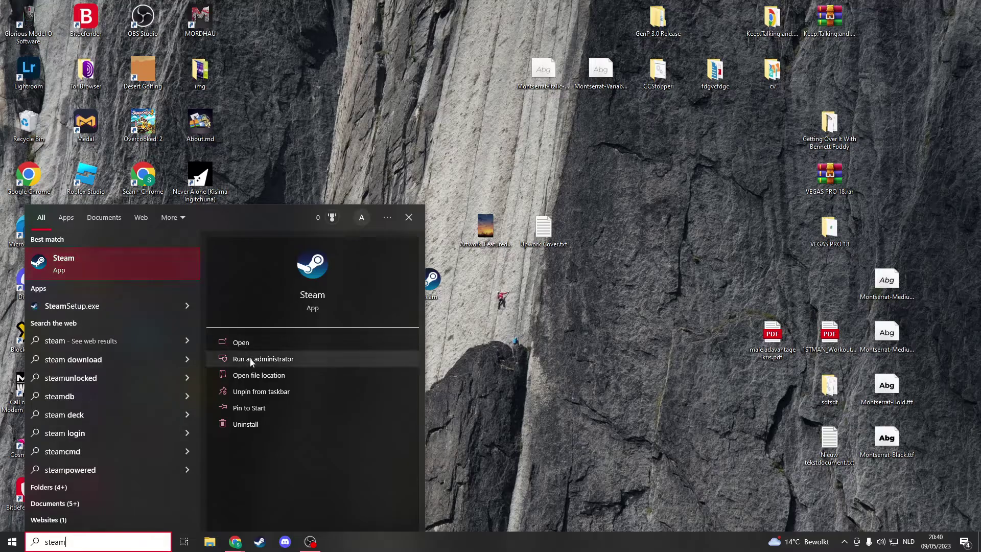
left_click(275, 360)
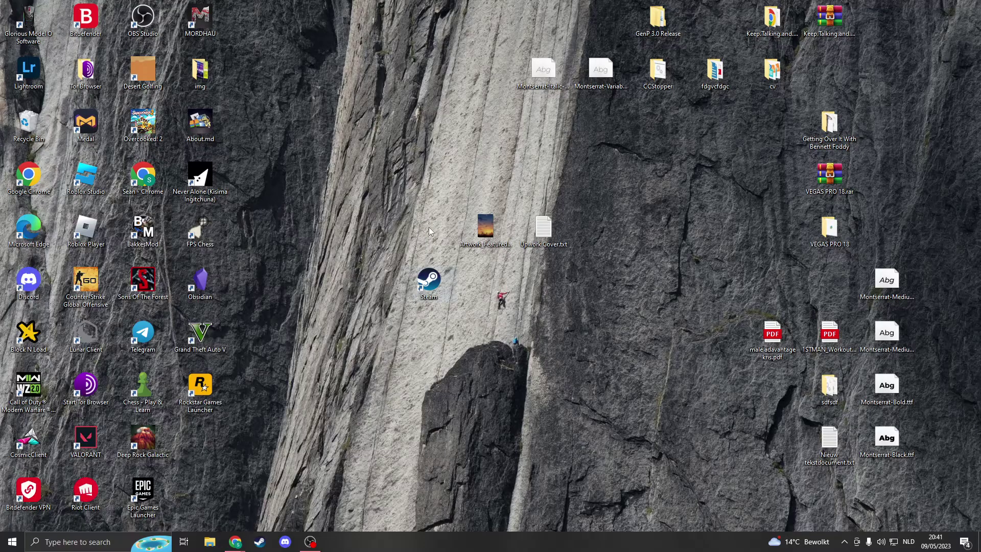
- Go from the Steam shortcut to steam.exe's Compatibility properties
right_click(432, 282)
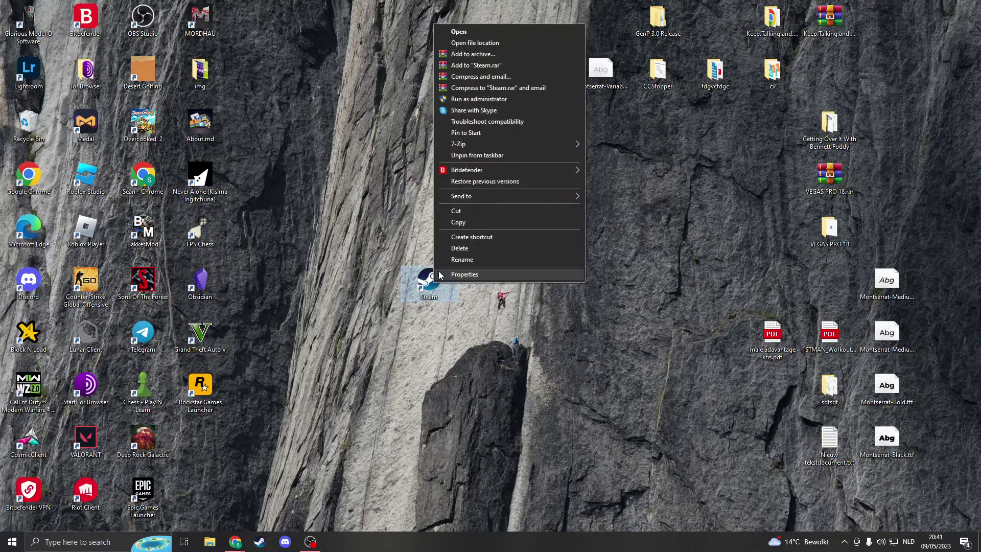
left_click(495, 43)
scroll(314, 362, "down", 4)
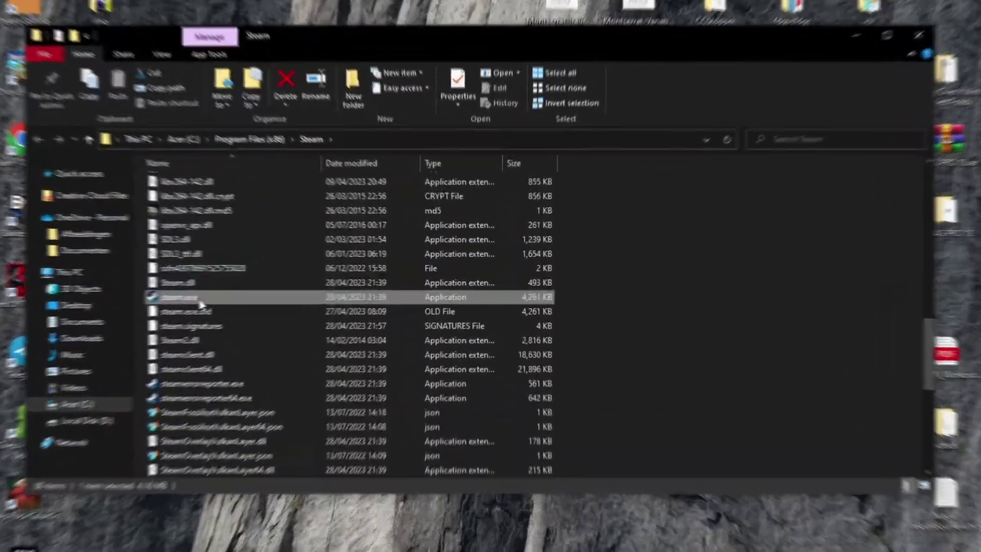
right_click(264, 292)
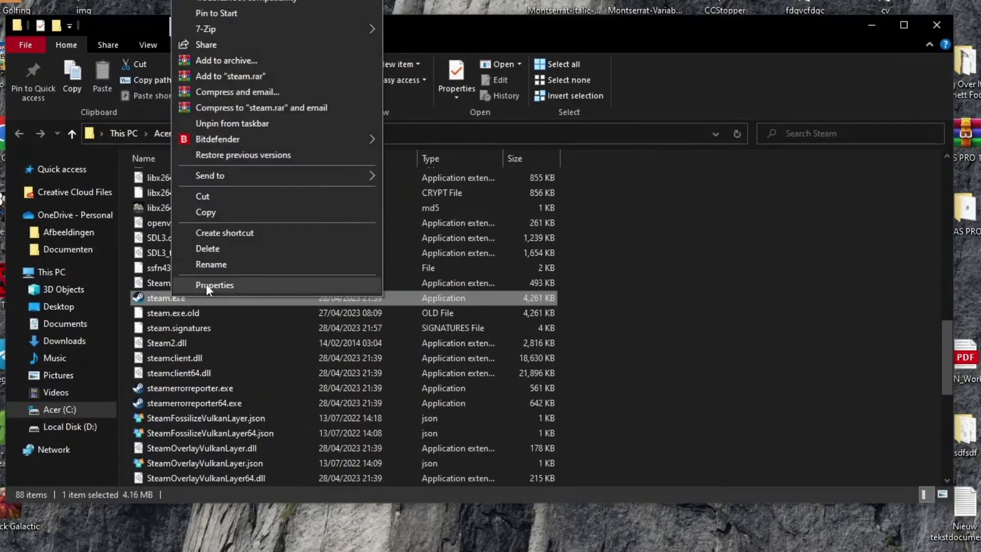
left_click(207, 285)
left_click(302, 285)
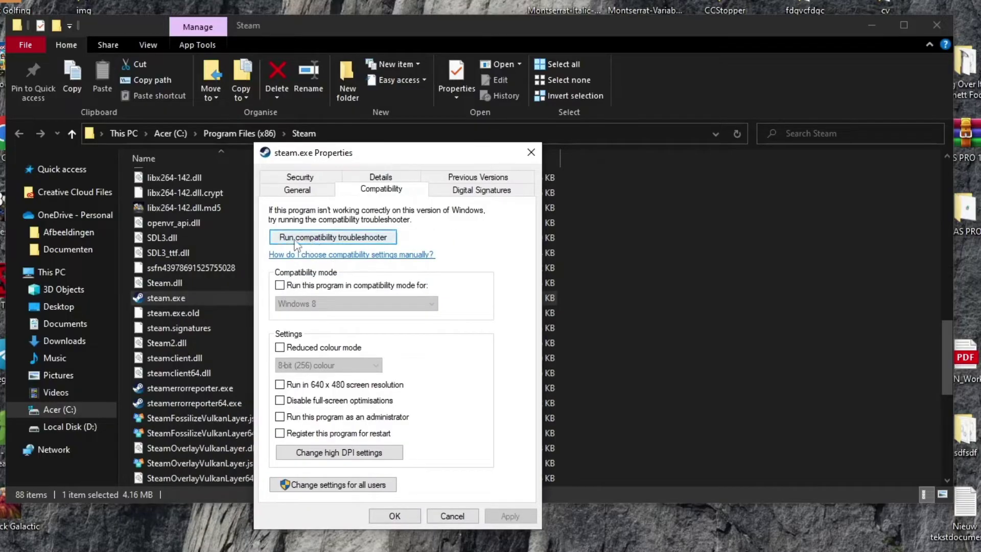
- Enable Windows 7 compatibility mode and Run as administrator for steam.exe, and apply
left_click(298, 286)
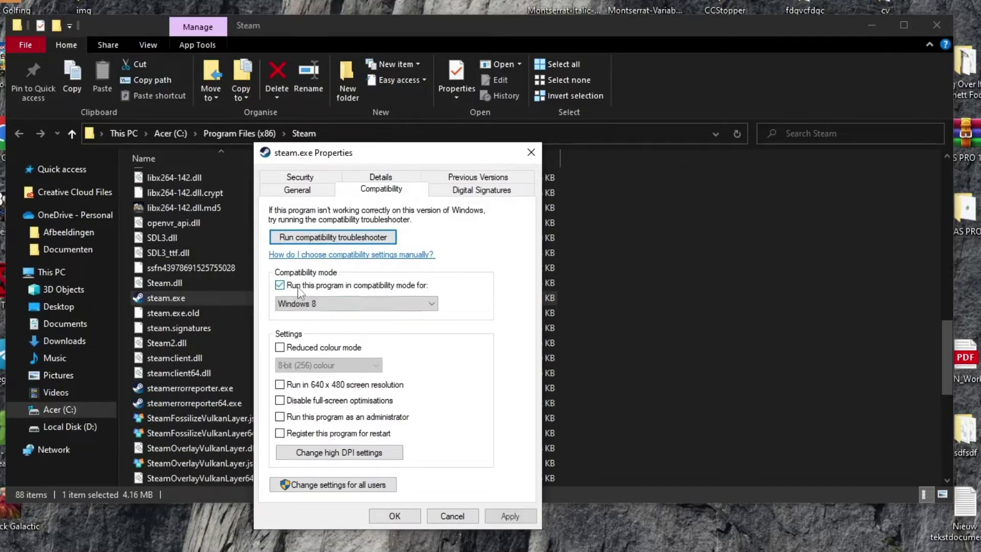
left_click(332, 303)
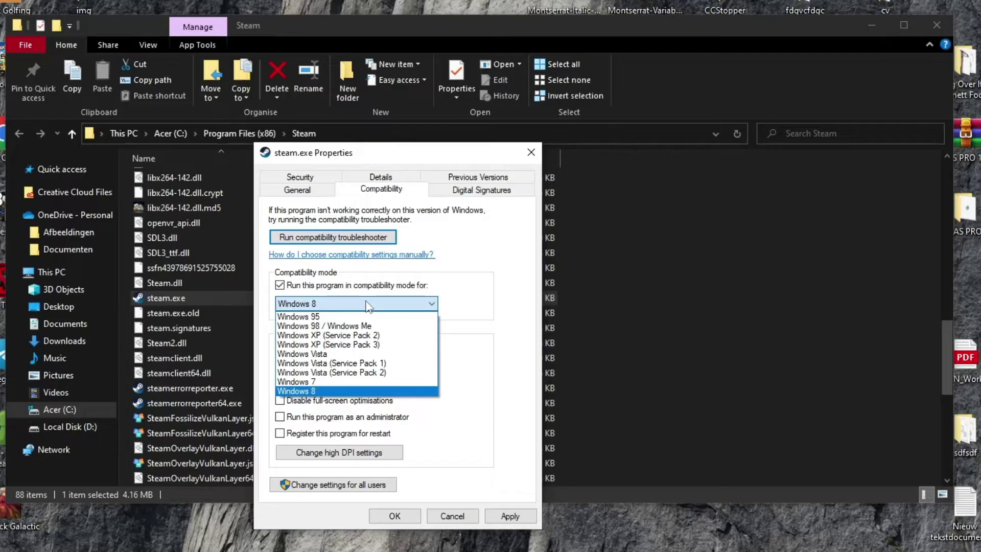
left_click(337, 383)
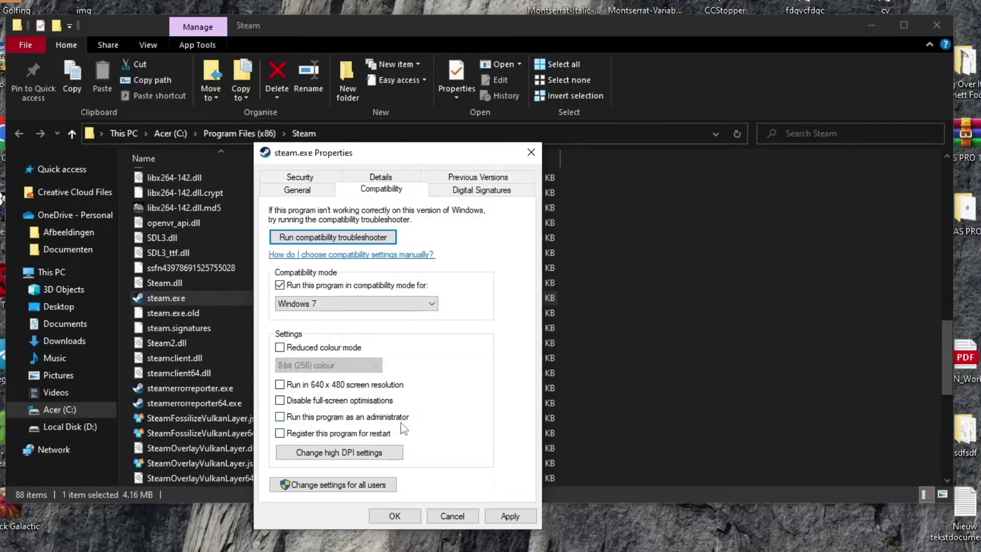
left_click(281, 418)
left_click(505, 515)
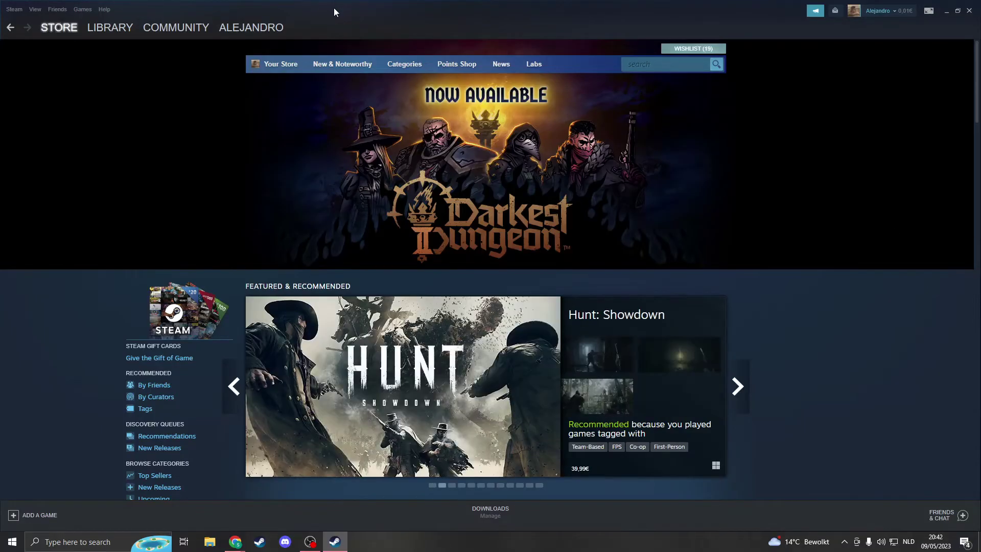
- Turn on Low Performance Mode in Steam's Library settings
left_click(14, 9)
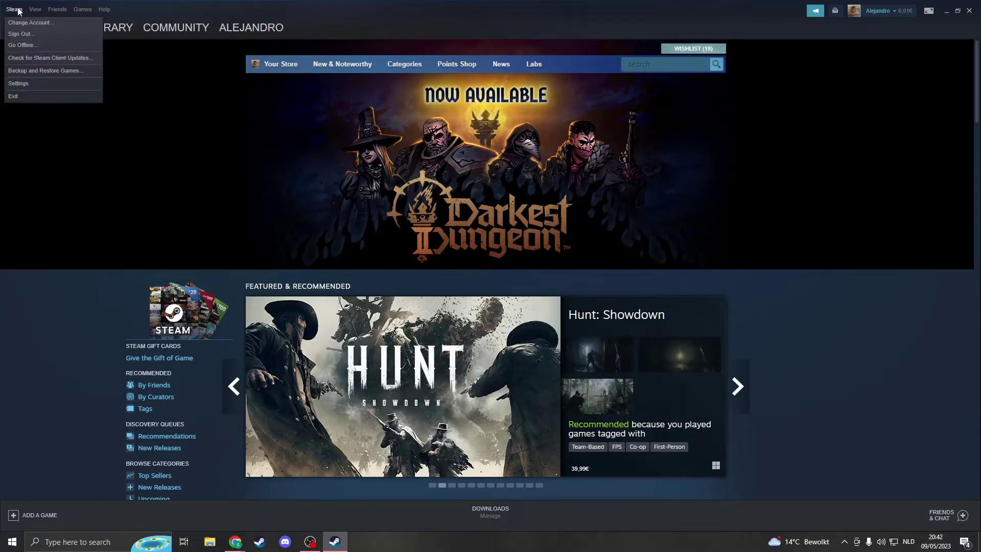
left_click(19, 83)
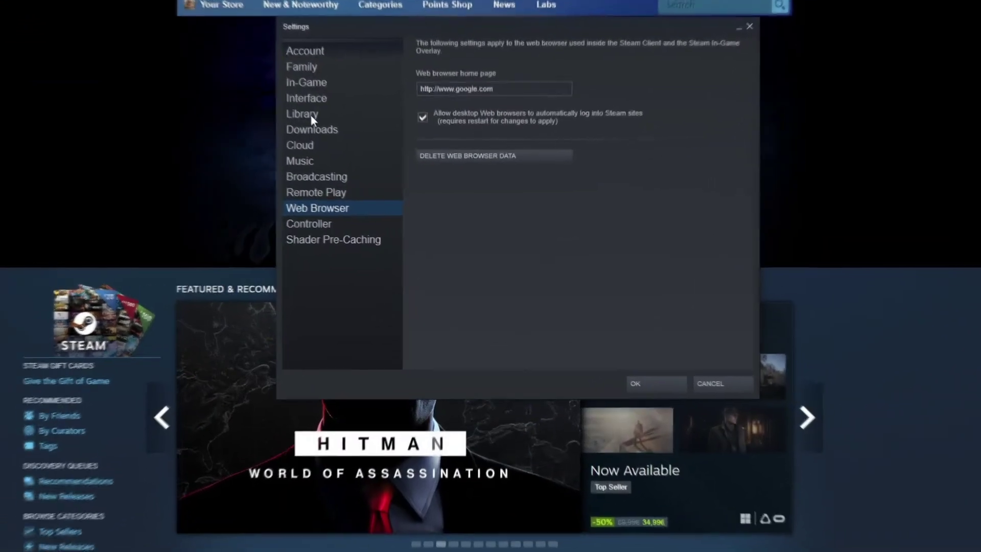
left_click(310, 115)
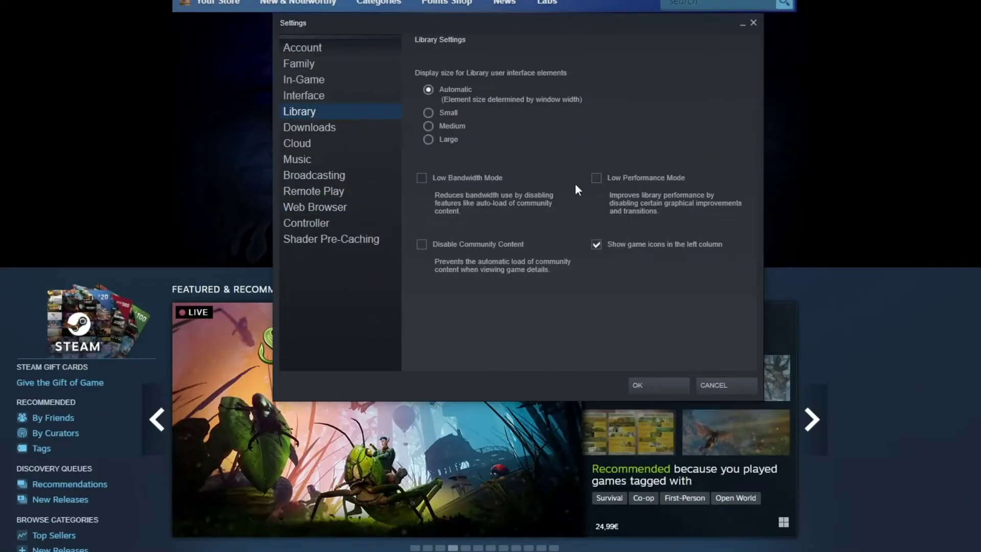
left_click(596, 178)
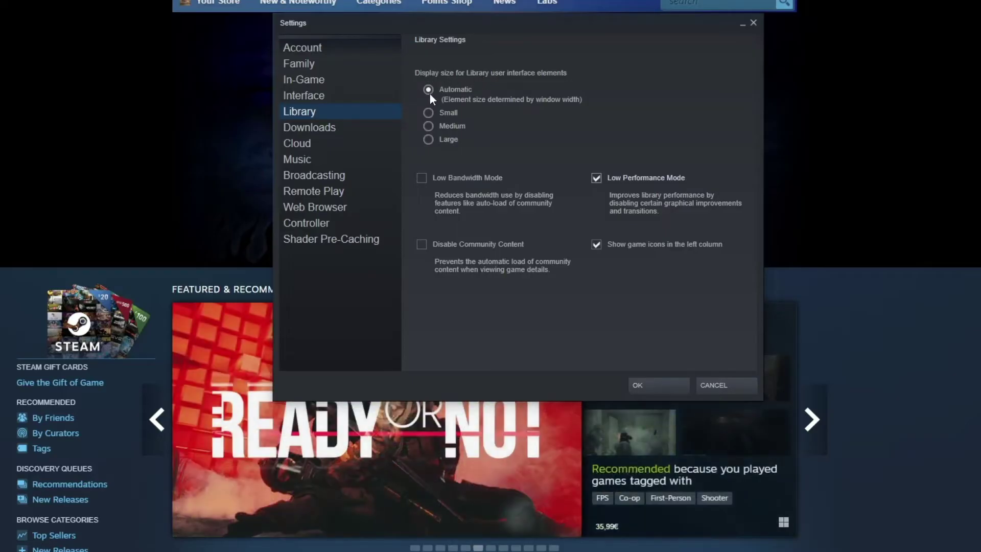
- In Interface settings, keep the default skin and Big Picture startup off, and disable DirectWrite
left_click(314, 95)
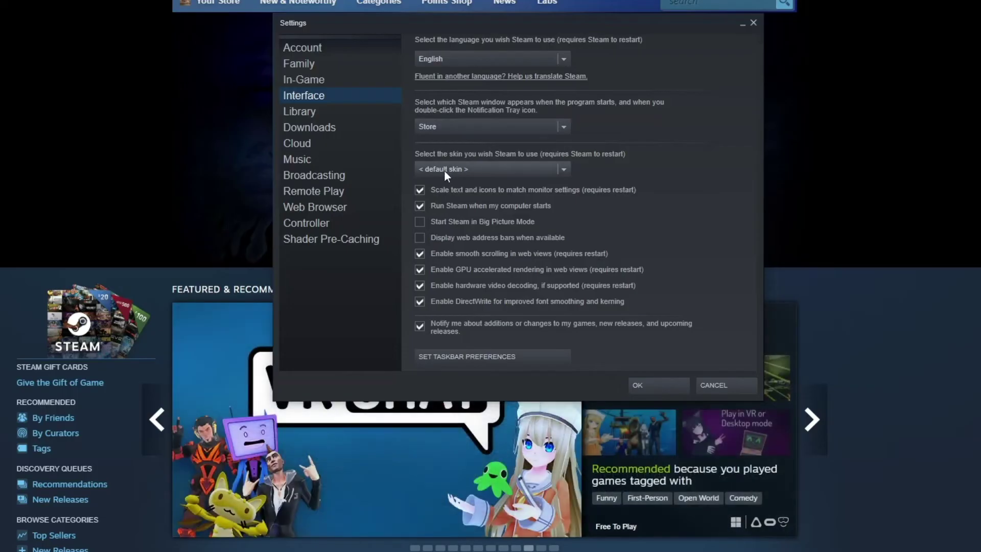
left_click(444, 169)
left_click(461, 169)
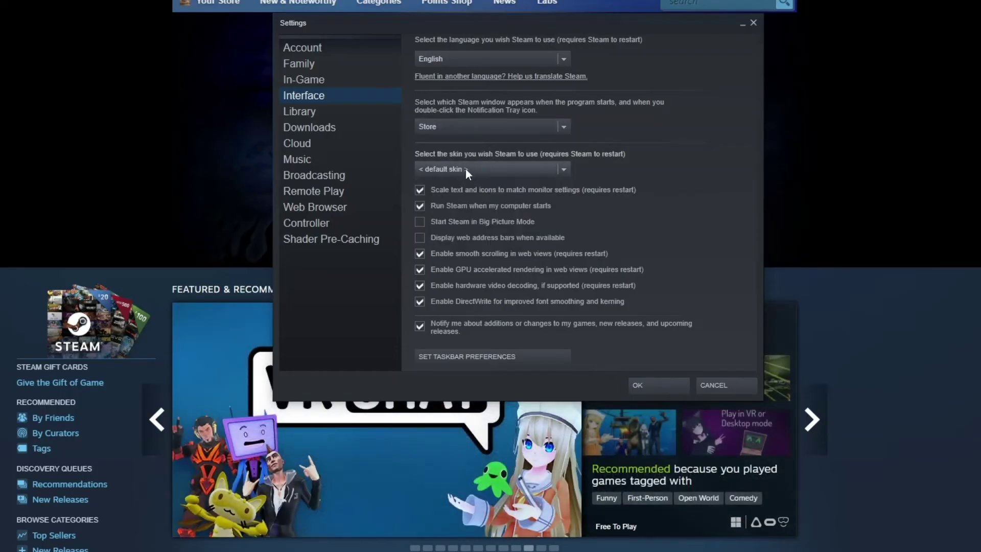
left_click(419, 221)
left_click(419, 222)
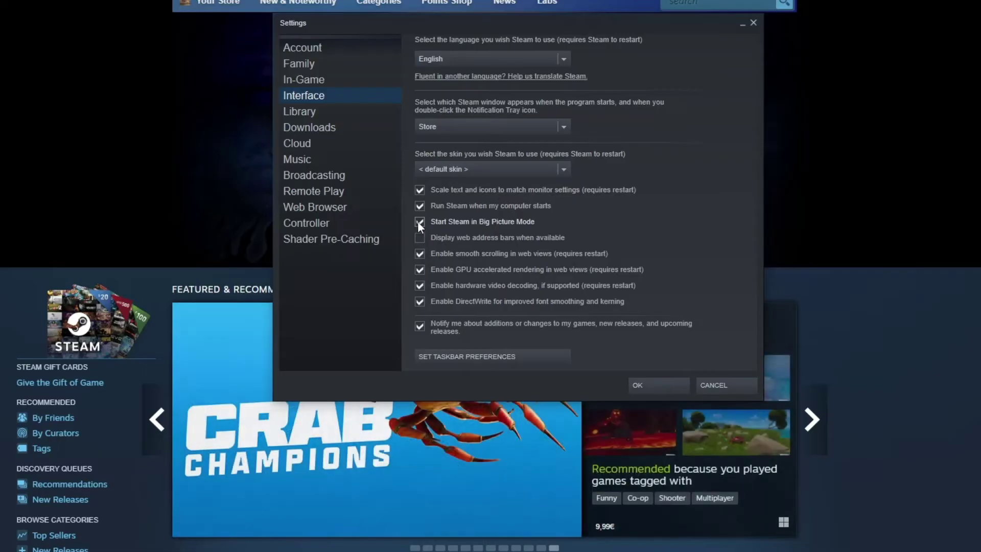
left_click(421, 302)
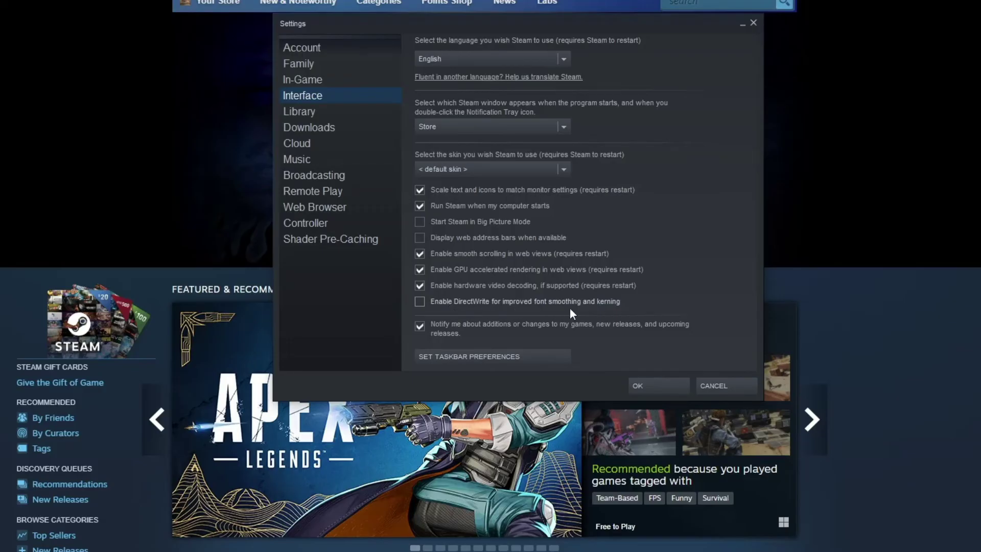
- Turn off Shader Pre-Caching and close the Steam window
left_click(308, 240)
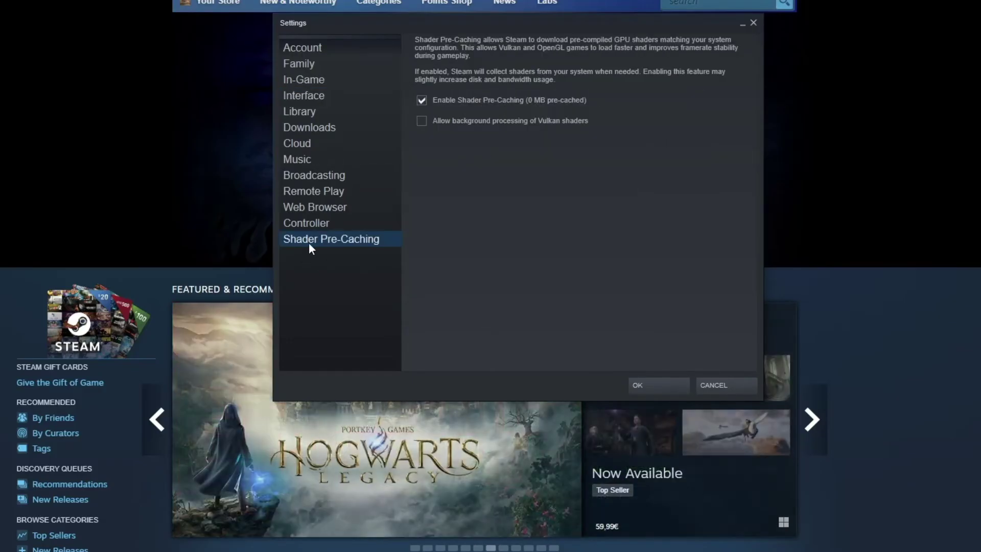
left_click(441, 101)
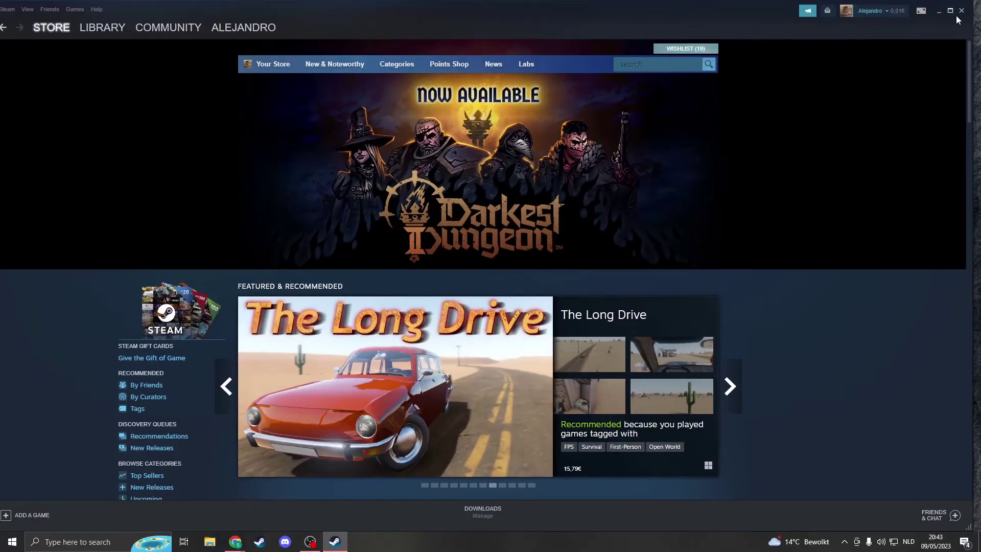
left_click(961, 11)
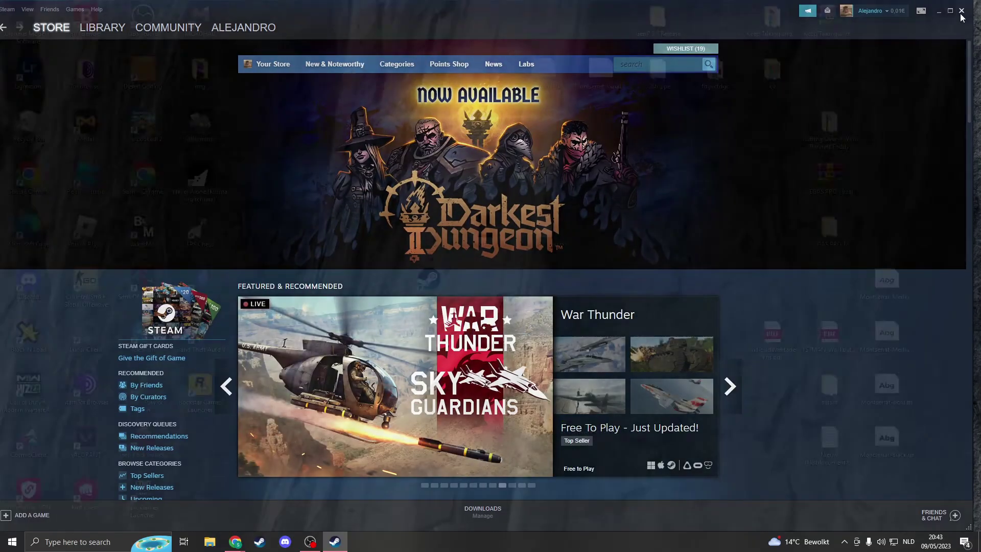
- Exit Steam completely from its notification-area icon
left_click(843, 540)
right_click(834, 521)
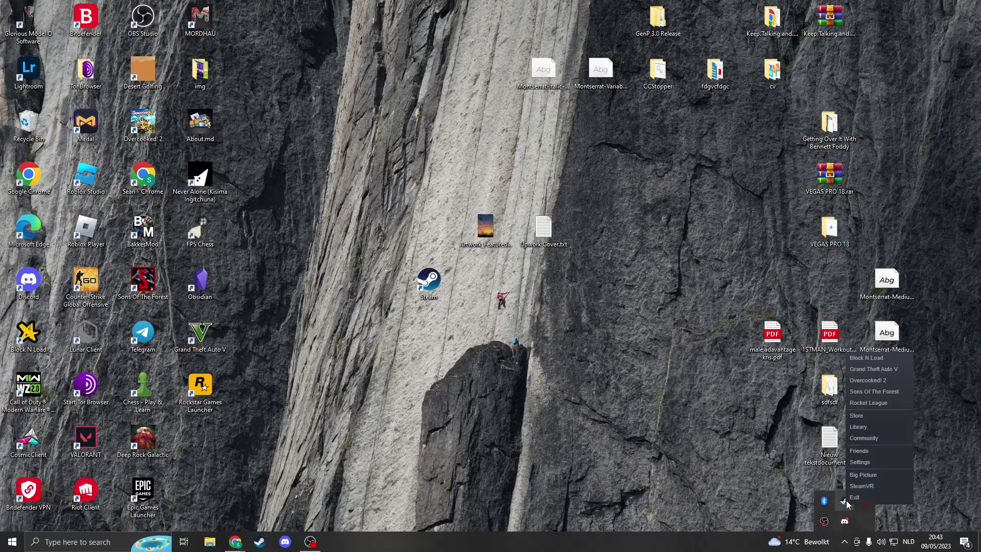
left_click(869, 505)
left_click(816, 473)
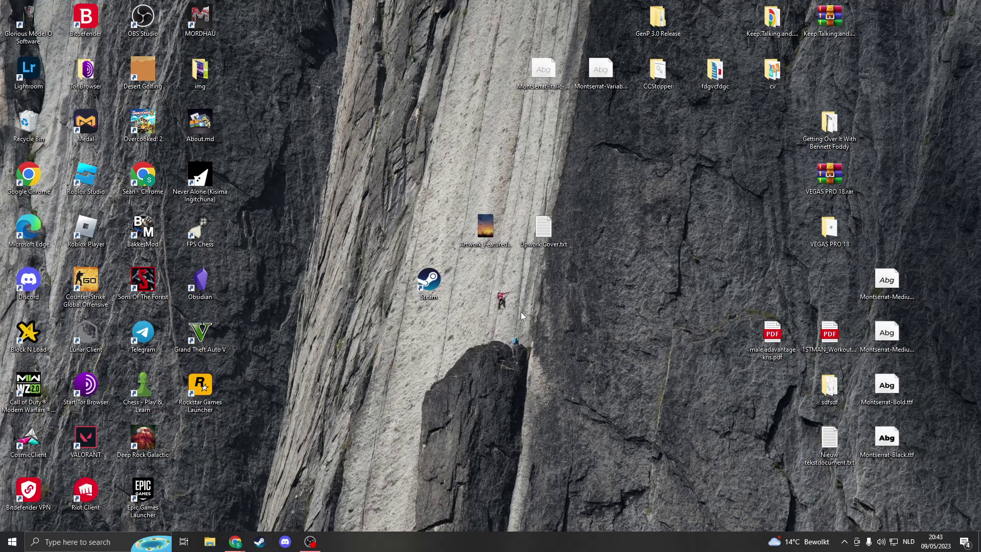